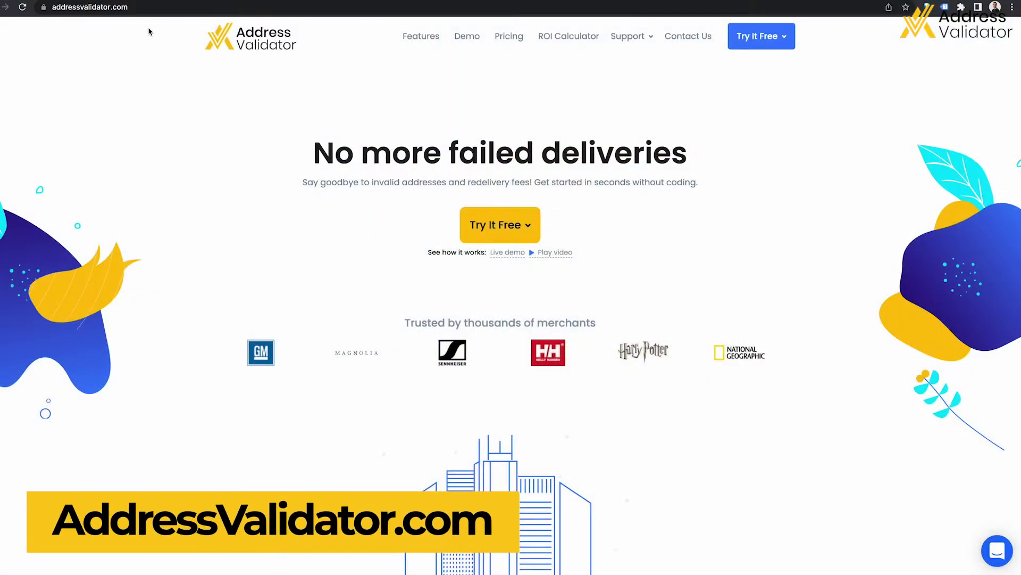
# Open the AppHub support chat from the bottom-right chat bubble on AddressValidator.com
pyautogui.click(996, 553)
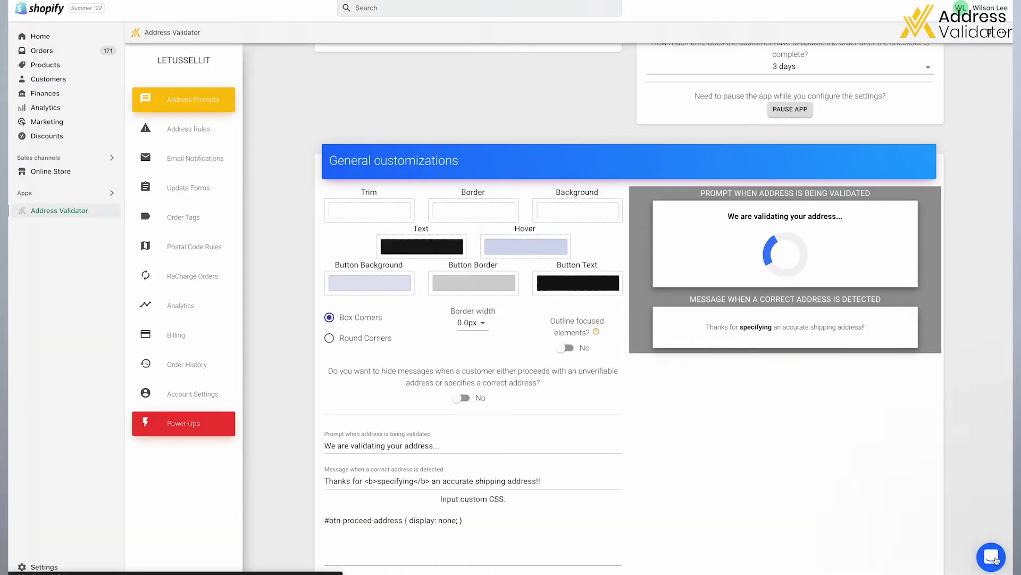
pyautogui.click(995, 556)
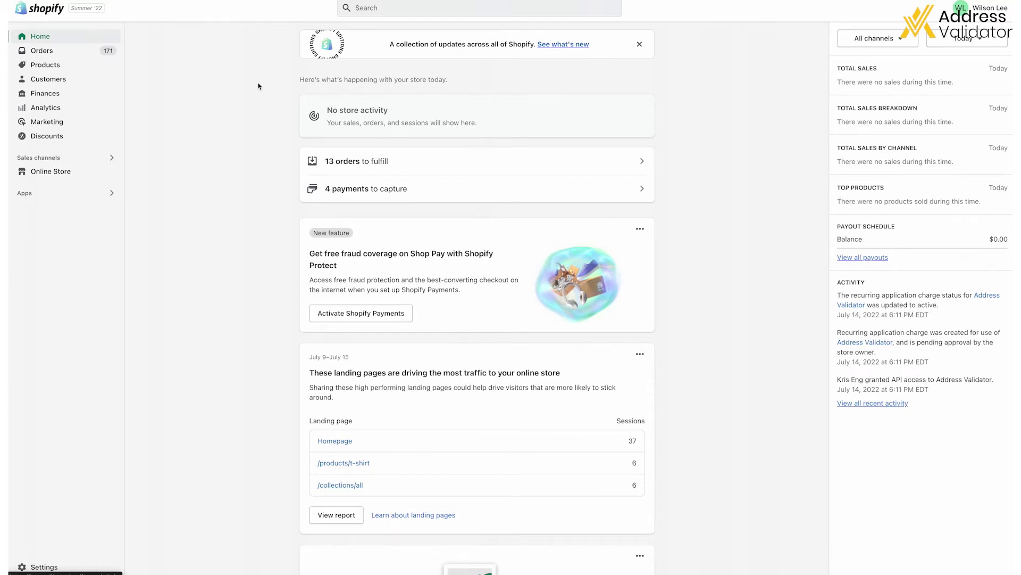
# Search the admin for 'address validator', dismiss the results, and show the installed apps list
pyautogui.click(367, 8)
pyautogui.write('ad')
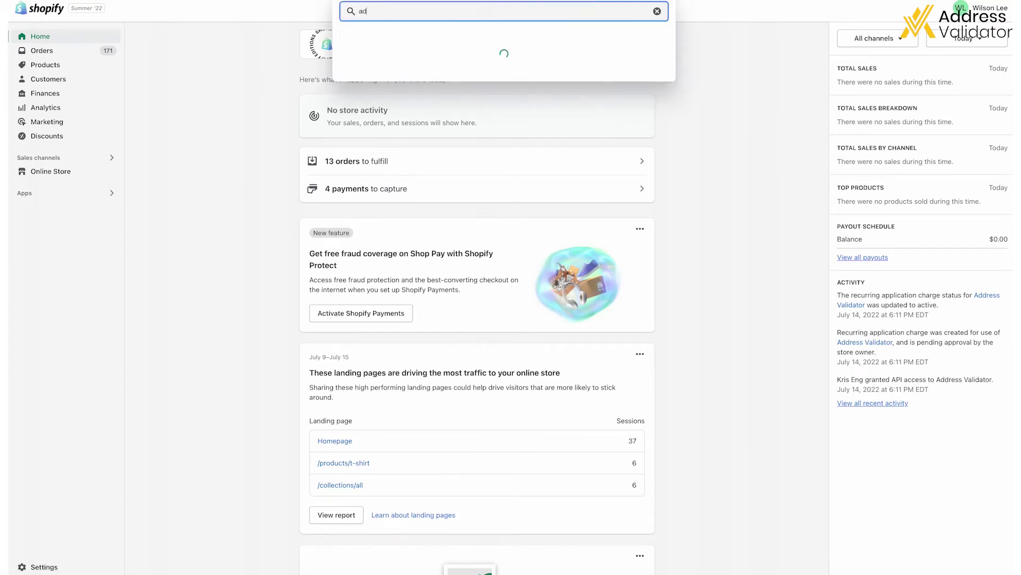
pyautogui.write('dress validator')
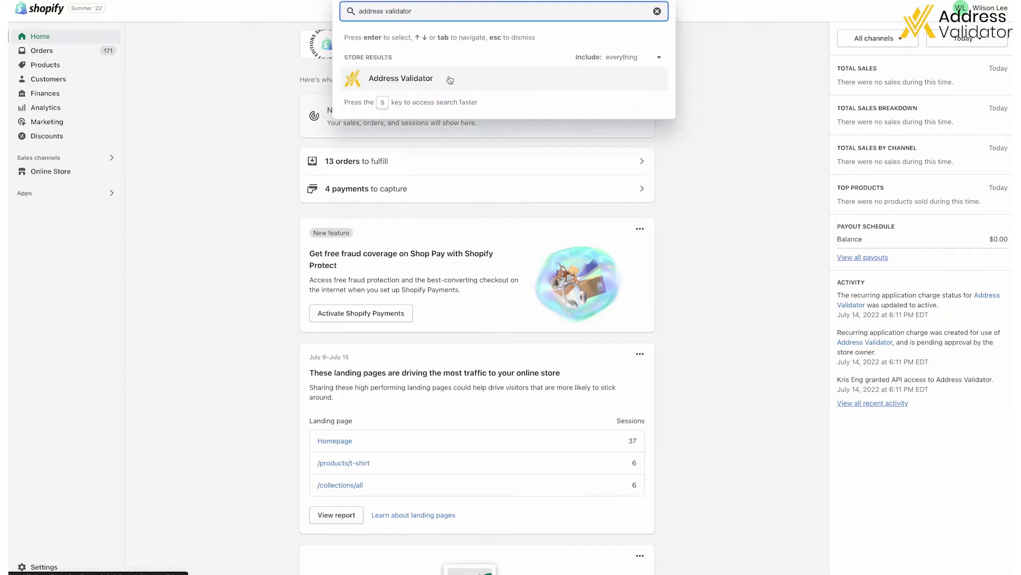
pyautogui.click(236, 96)
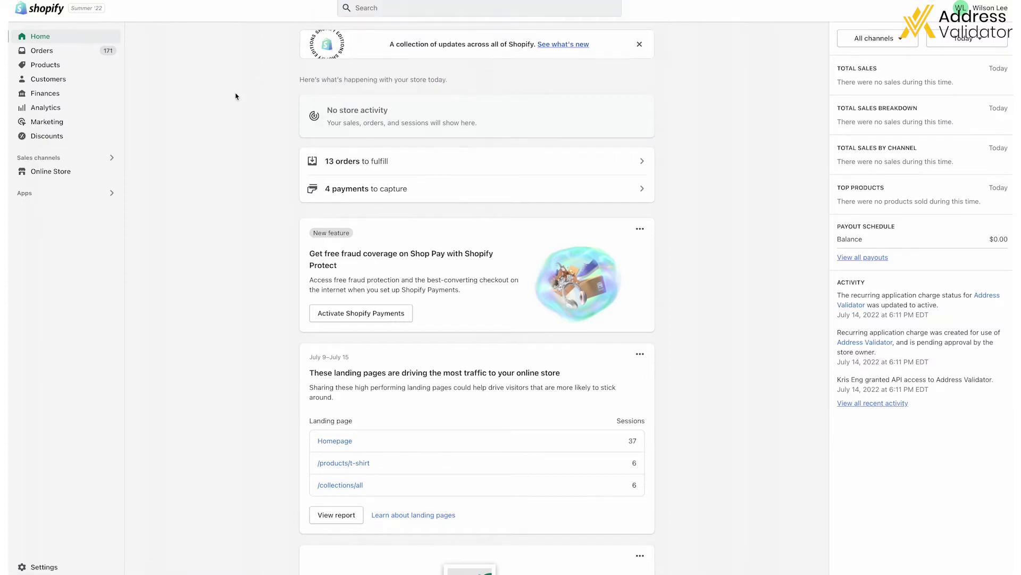
pyautogui.click(112, 197)
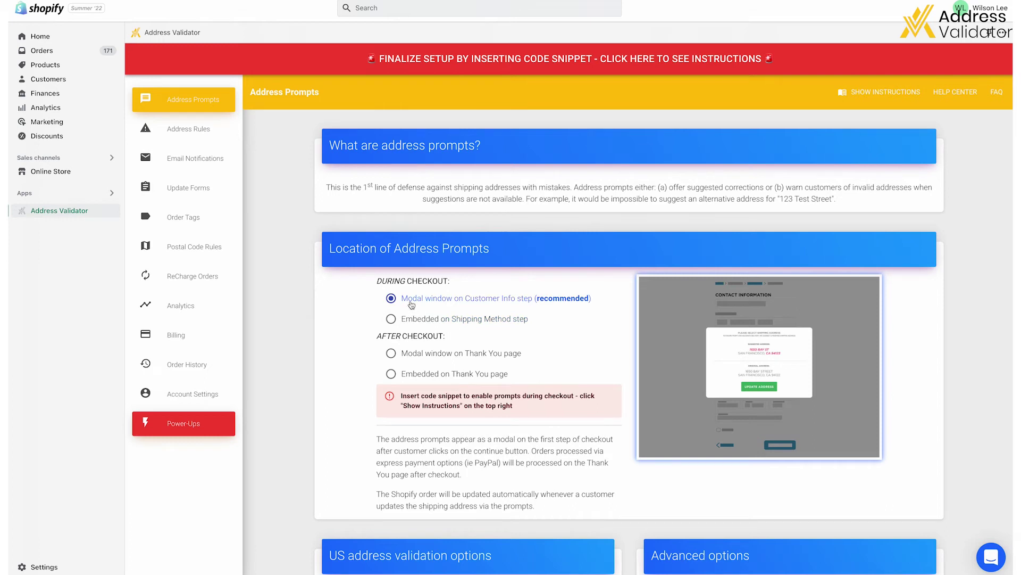
pyautogui.moveTo(412, 320)
pyautogui.moveTo(438, 353)
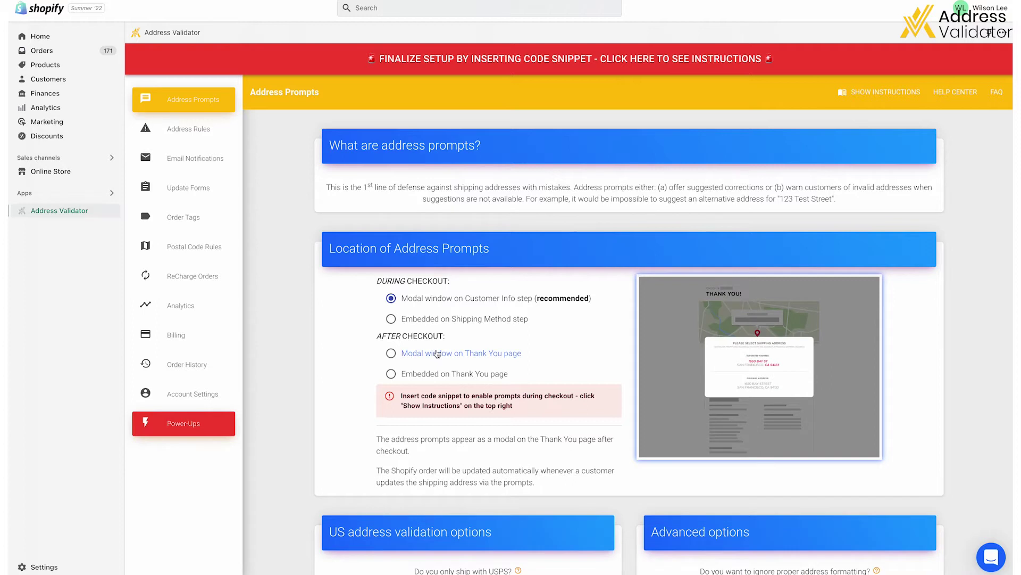
pyautogui.moveTo(438, 375)
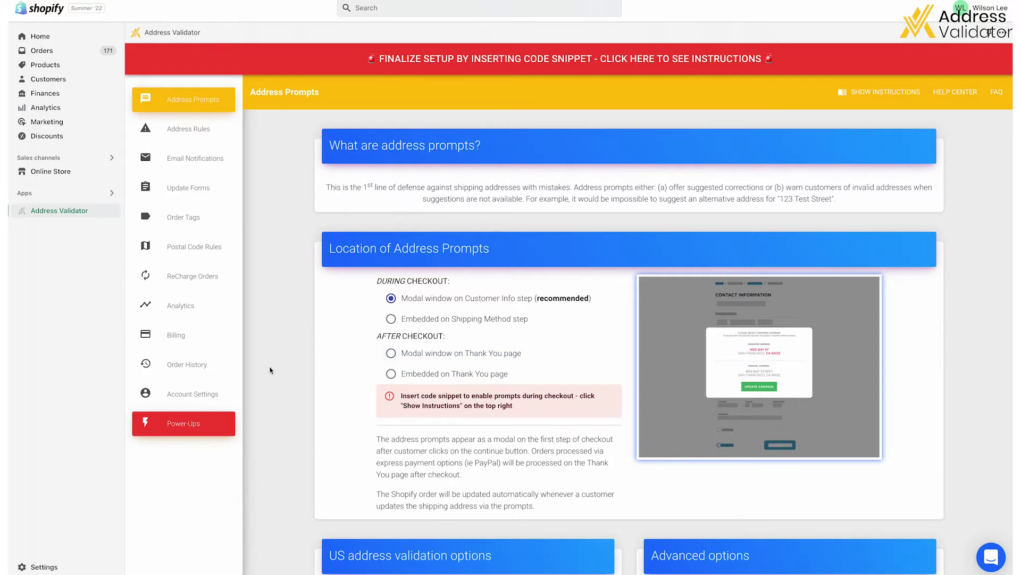
pyautogui.scroll(-4, 270, 369)
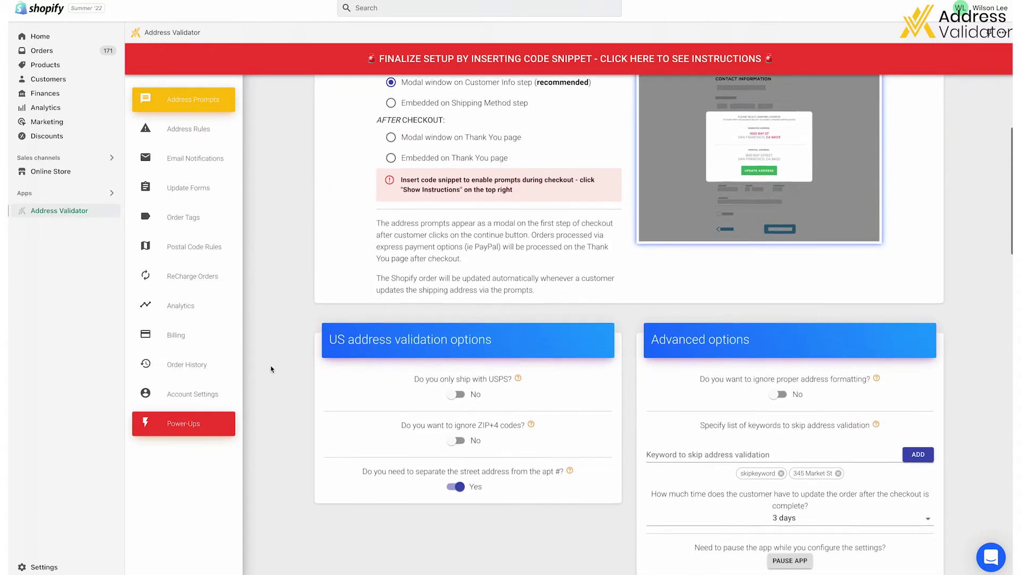
pyautogui.scroll(-1, 269, 370)
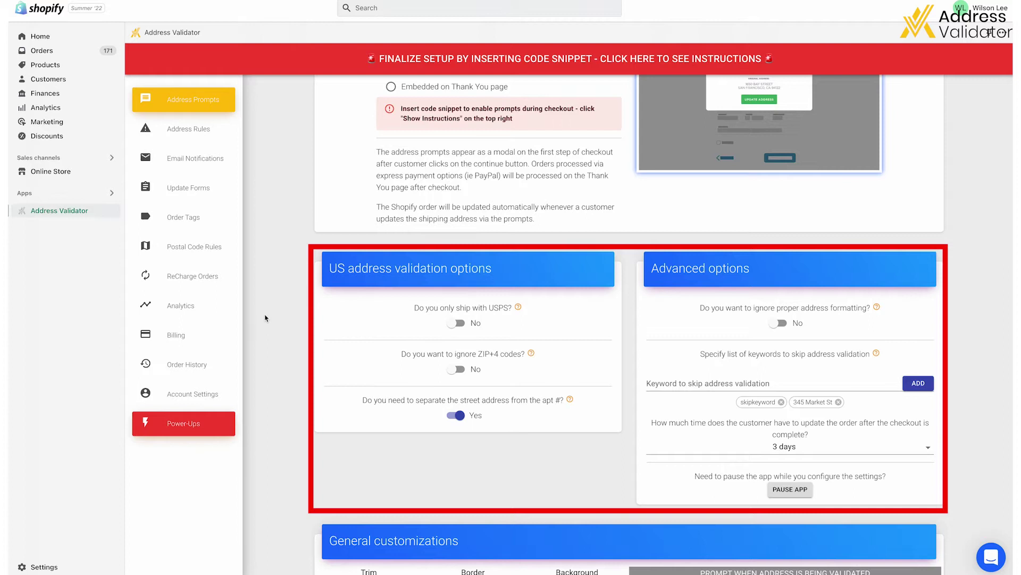
pyautogui.scroll(-6, 265, 318)
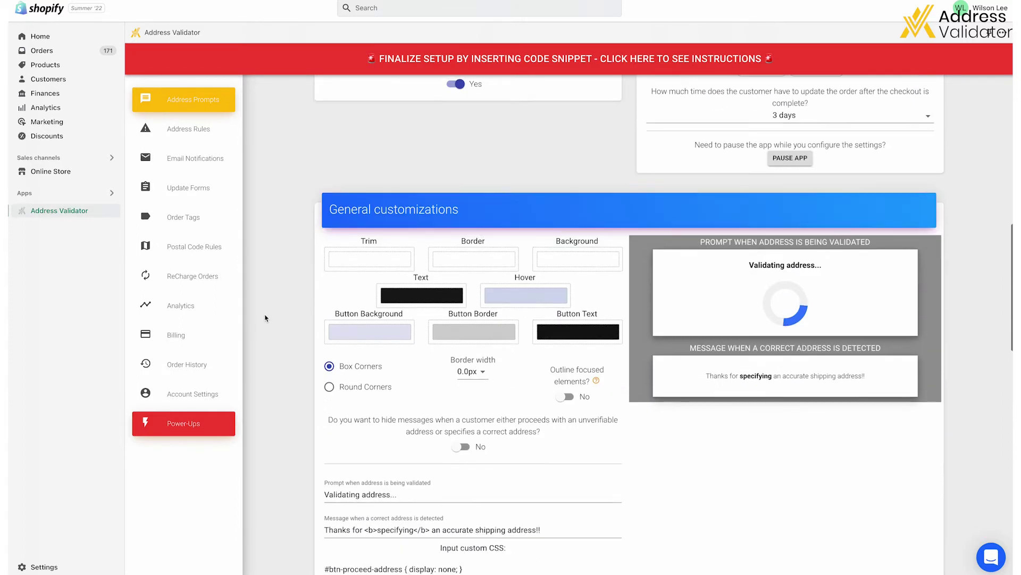
pyautogui.scroll(-2, 265, 318)
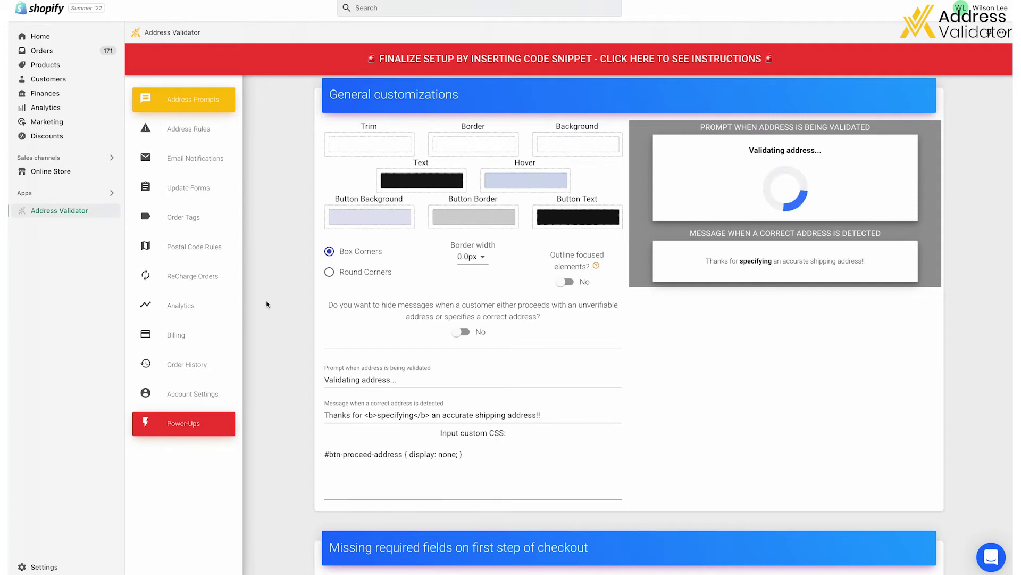
pyautogui.scroll(-5, 267, 304)
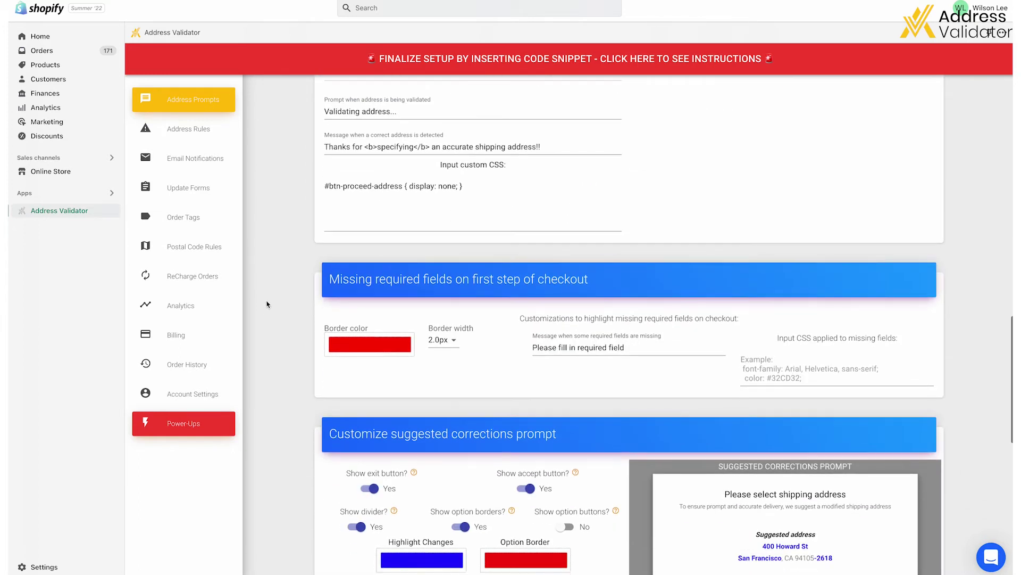
pyautogui.scroll(-6, 267, 304)
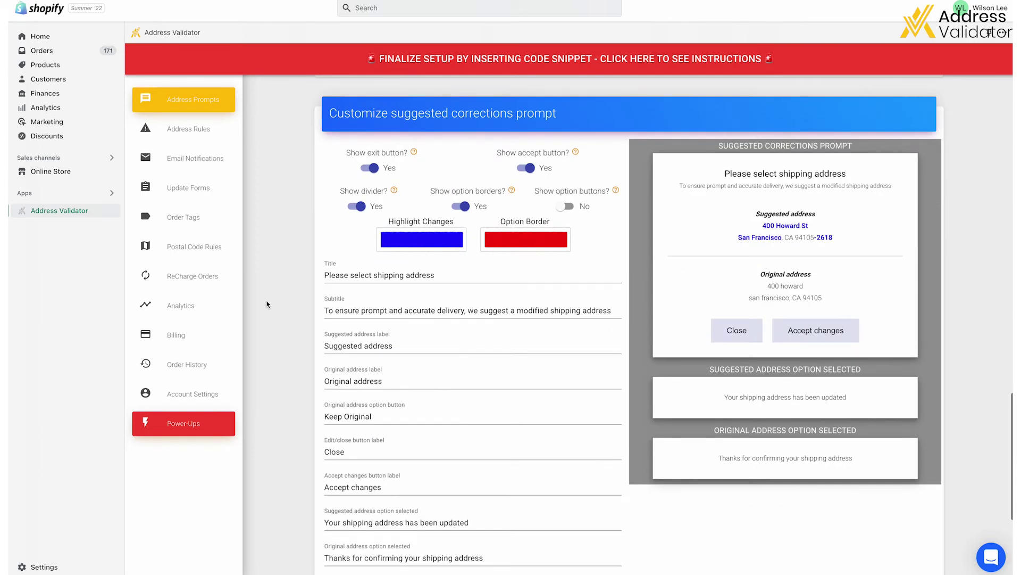
pyautogui.scroll(-7, 267, 304)
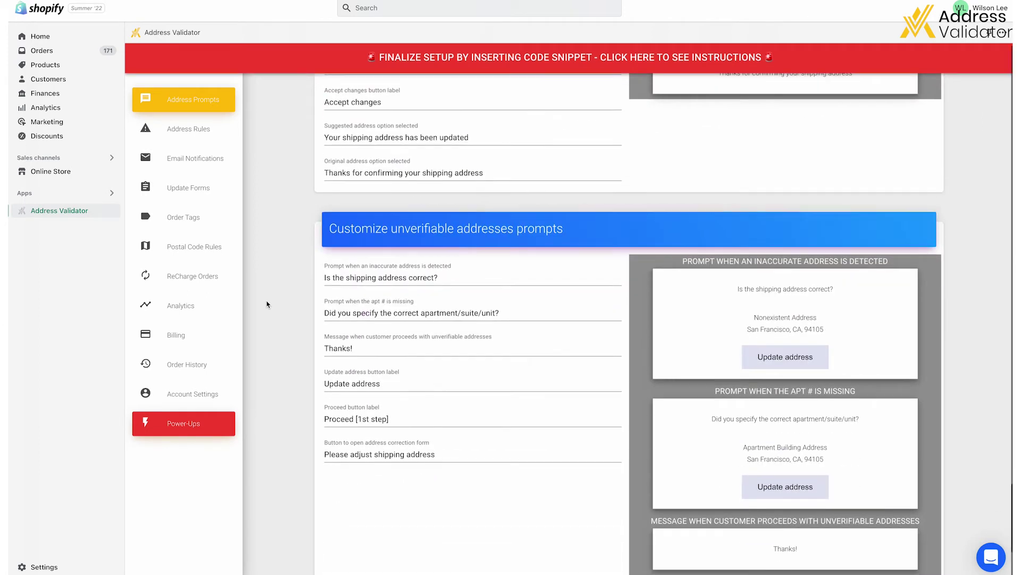
pyautogui.scroll(-1, 267, 304)
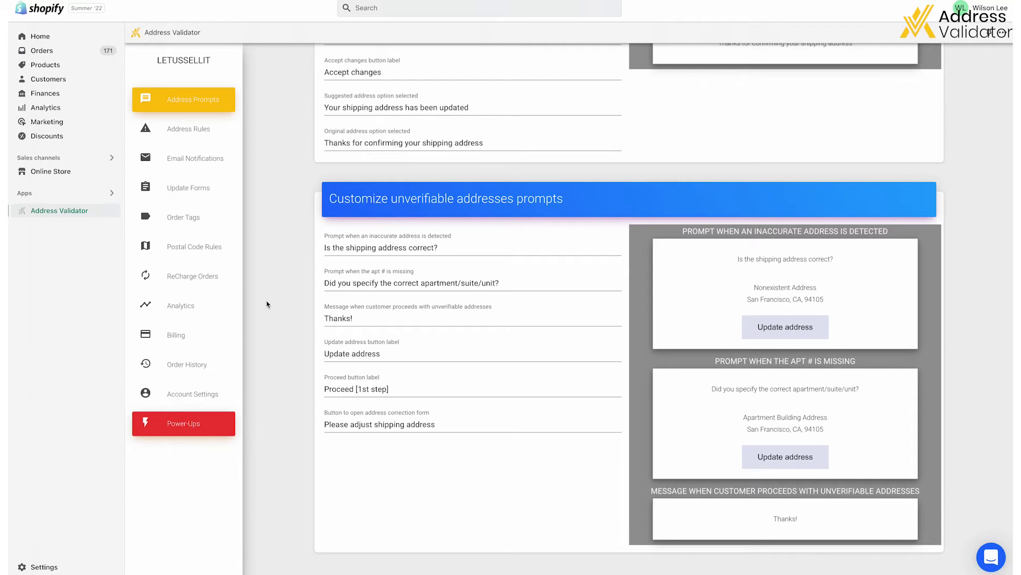
pyautogui.scroll(12, 267, 304)
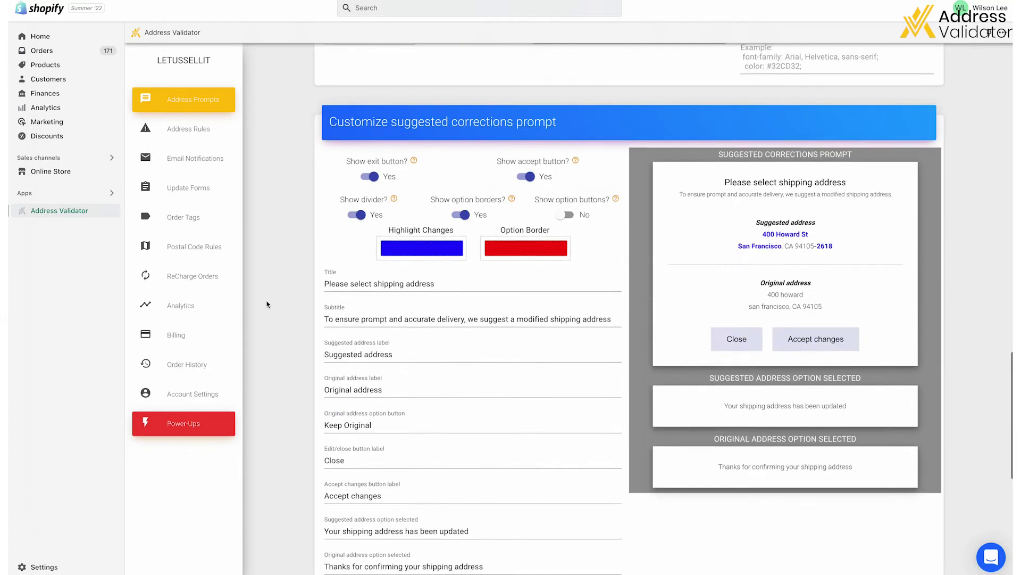
pyautogui.scroll(6, 299, 307)
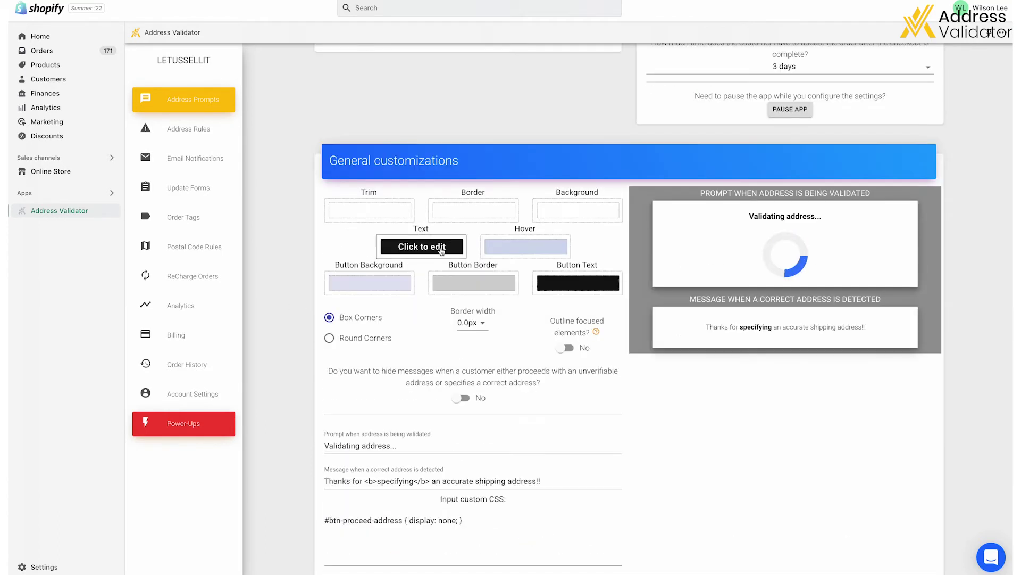
# Check hover colour options, change the validating prompt to 'We are validating your address...', then select the correct-address message's opening words
pyautogui.click(509, 246)
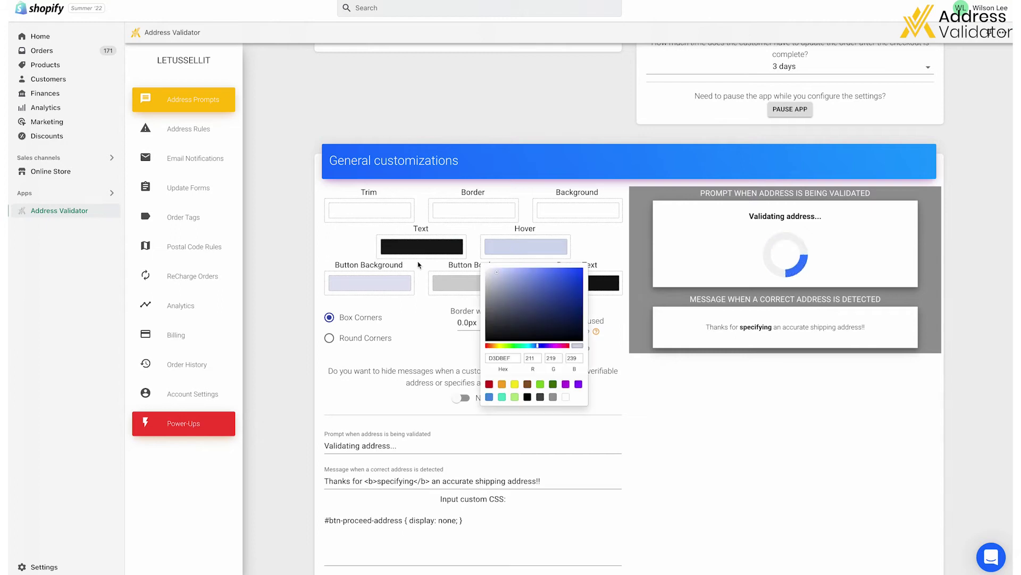
pyautogui.click(331, 244)
pyautogui.click(326, 445)
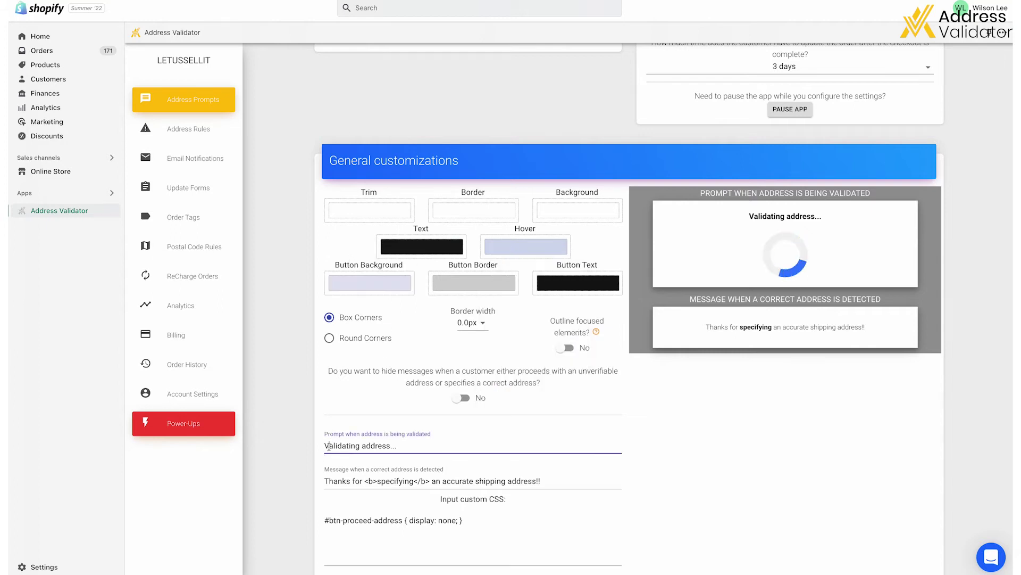
pyautogui.press('Delete')
pyautogui.write('We are validating your')
pyautogui.click(655, 443)
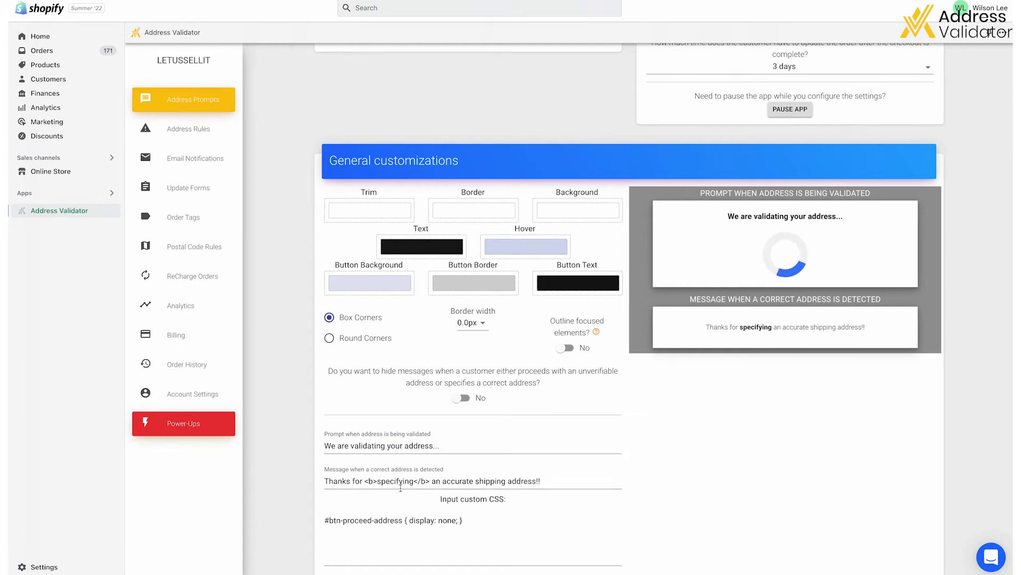
pyautogui.click(326, 481)
pyautogui.moveTo(326, 481); pyautogui.dragTo(438, 480)
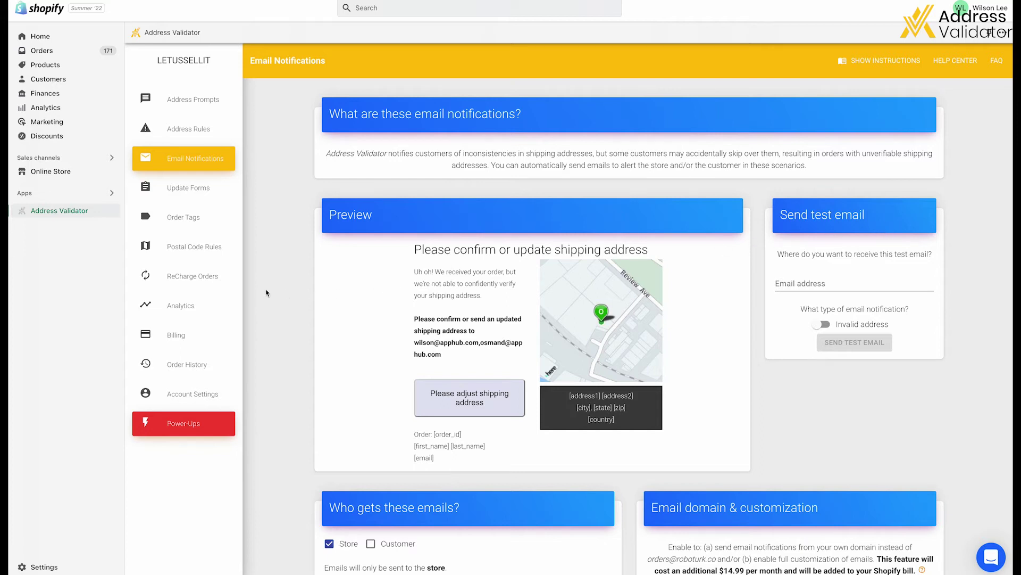
# Scroll through the Who gets these emails, Email template and Subject lines sections
pyautogui.scroll(-7, 267, 295)
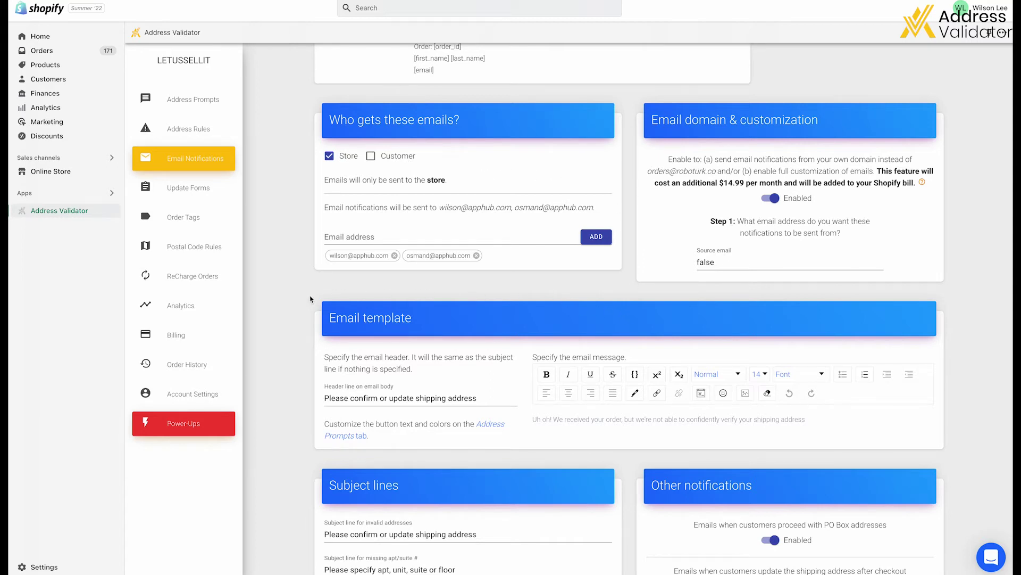
pyautogui.scroll(-1, 295, 300)
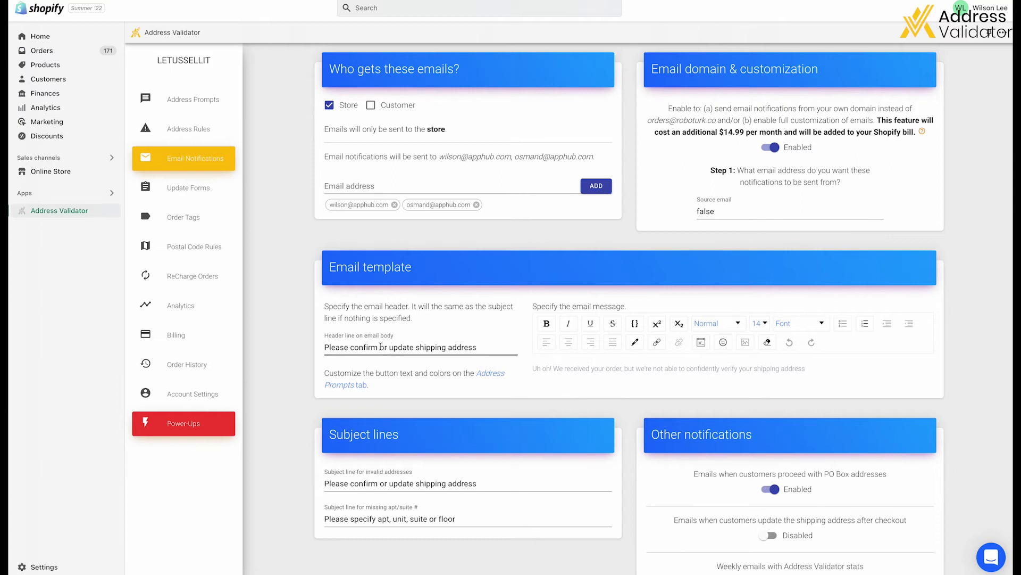
pyautogui.scroll(-1, 310, 346)
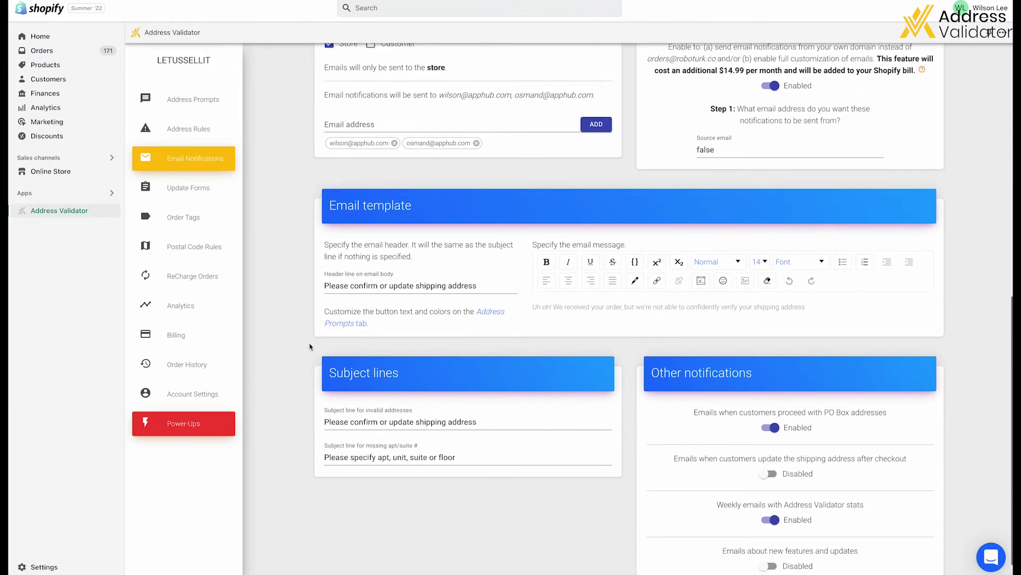
pyautogui.scroll(-2, 309, 343)
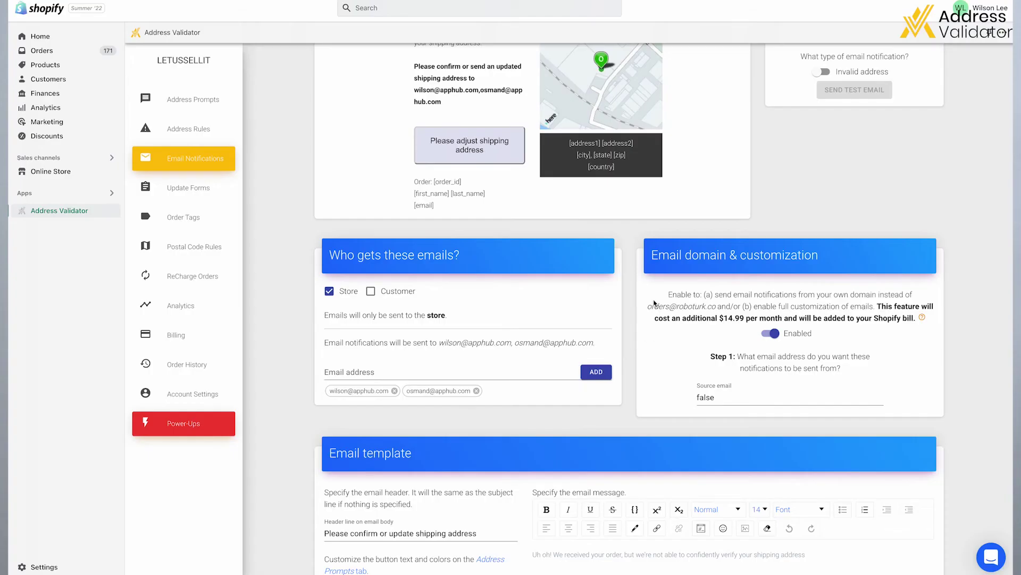
# Highlight the default sender e-mail address under Email domain & customization, then deselect it
pyautogui.moveTo(649, 304); pyautogui.dragTo(714, 304)
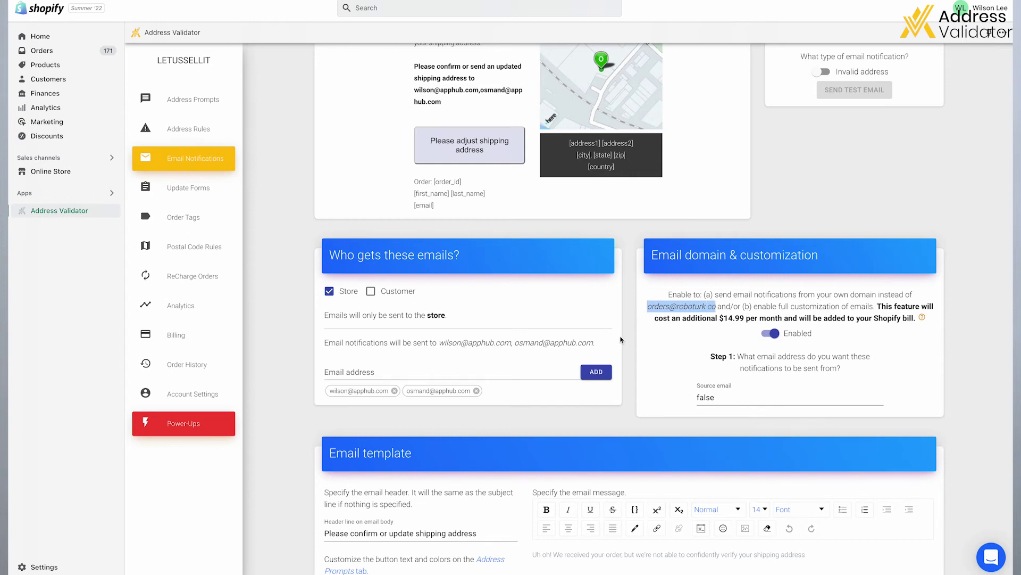
pyautogui.click(621, 339)
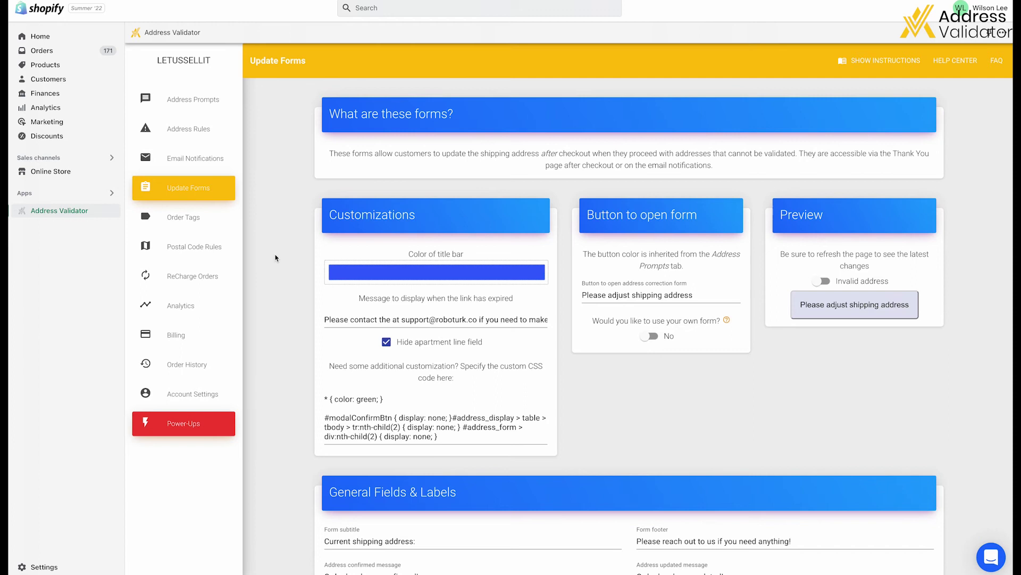
pyautogui.scroll(-1, 275, 258)
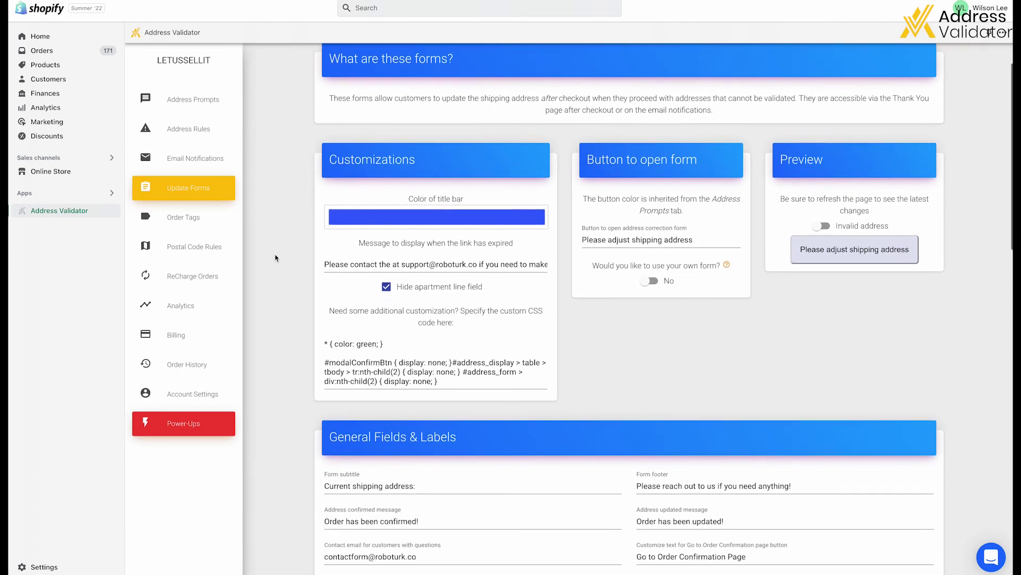
pyautogui.scroll(-1, 275, 257)
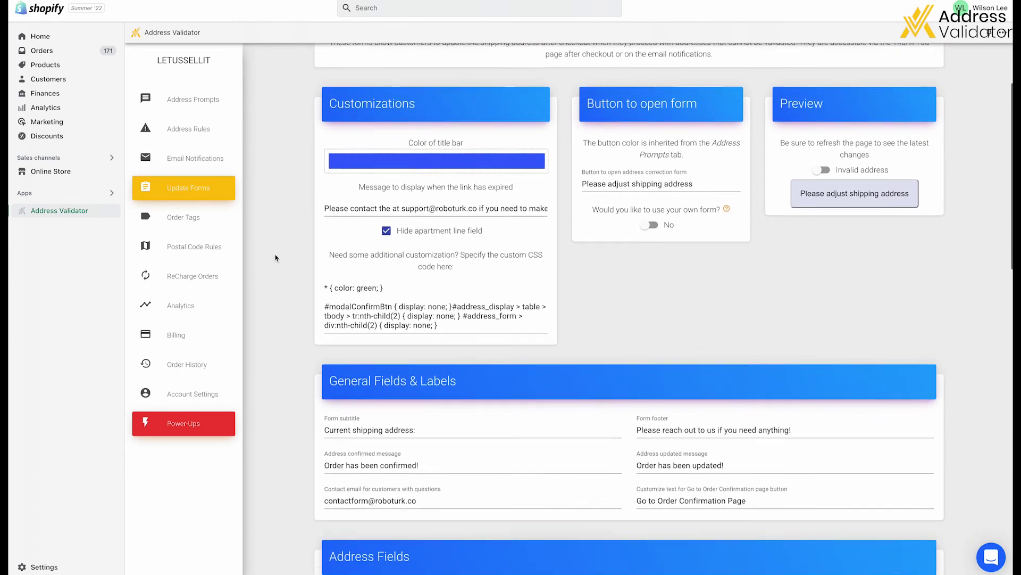
pyautogui.scroll(-1, 275, 257)
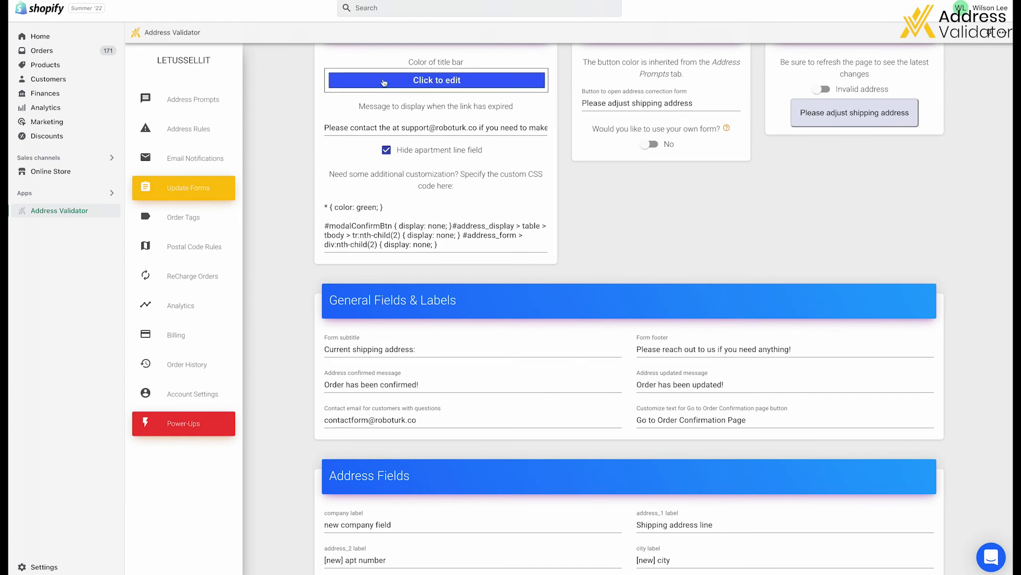
pyautogui.click(384, 82)
pyautogui.click(292, 128)
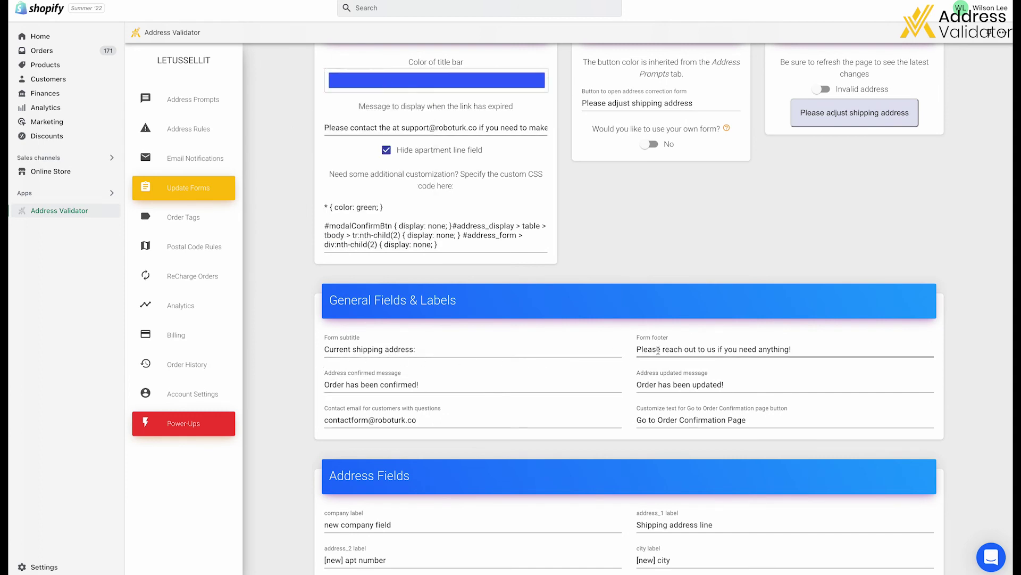
pyautogui.scroll(-5, 621, 415)
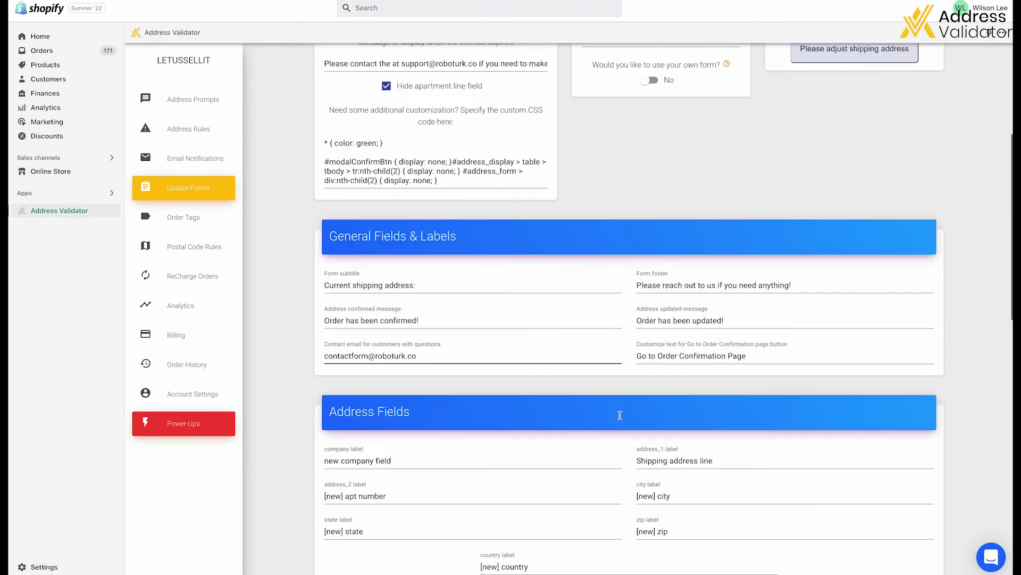
pyautogui.scroll(-1, 620, 415)
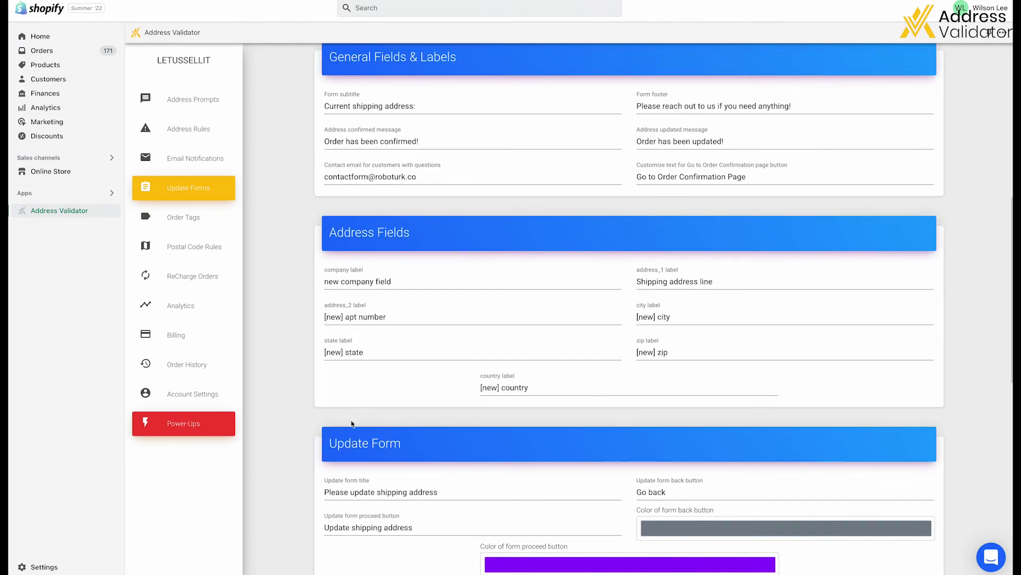
pyautogui.scroll(-4, 277, 427)
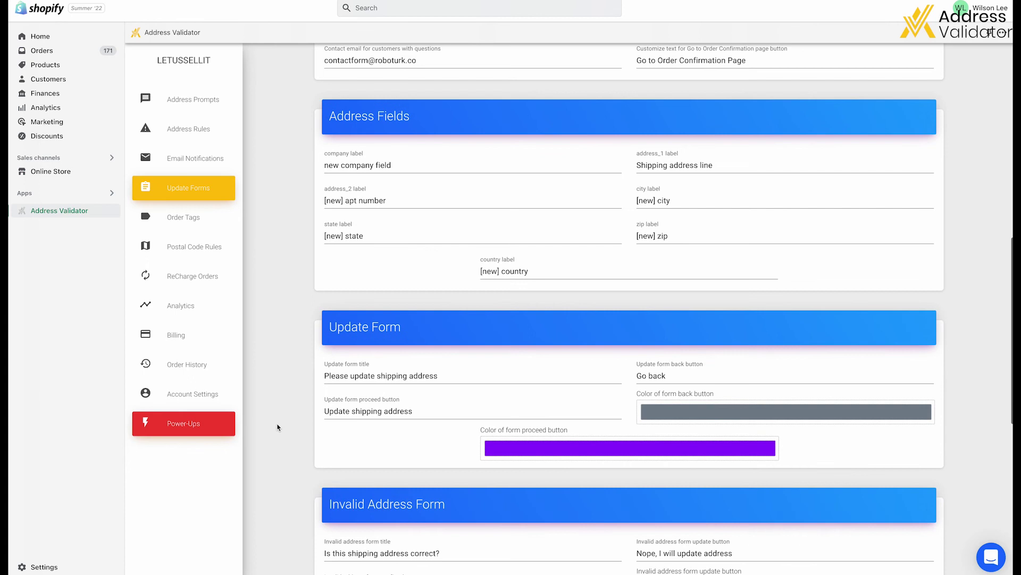
pyautogui.scroll(-8, 277, 426)
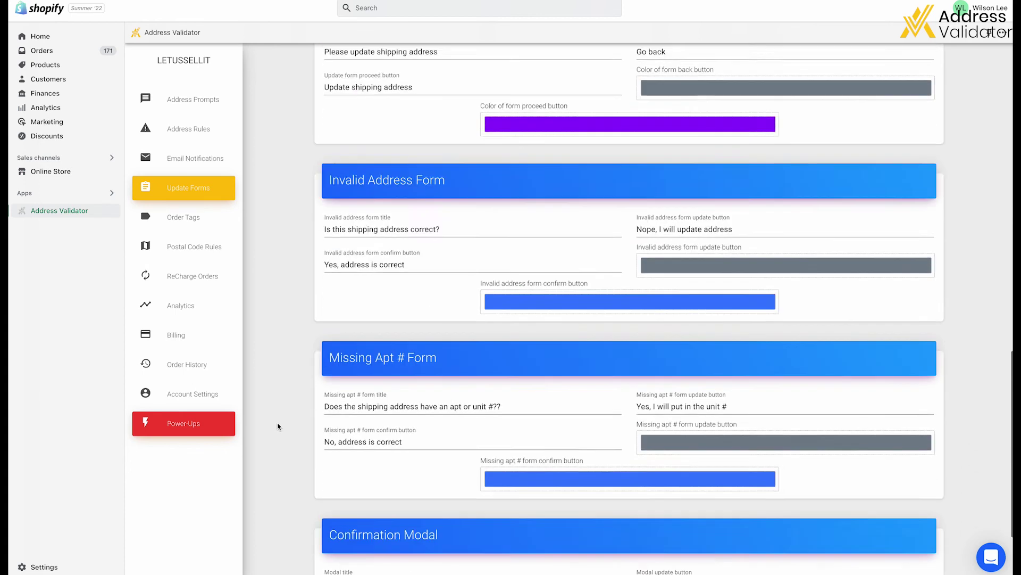
pyautogui.scroll(-1, 278, 426)
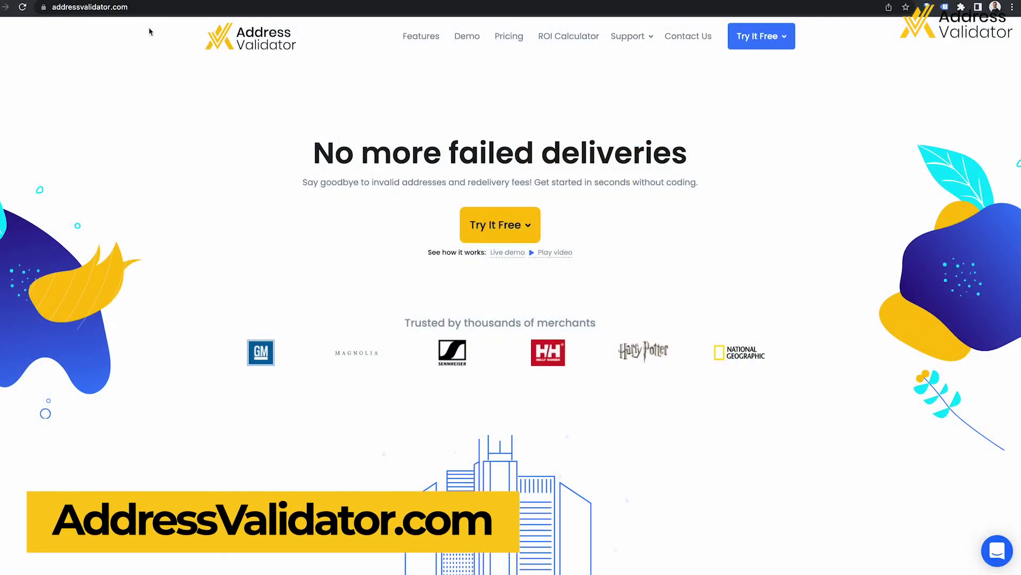
# Open the AppHub chat panel from the bubble on the AddressValidator.com homepage
pyautogui.click(998, 556)
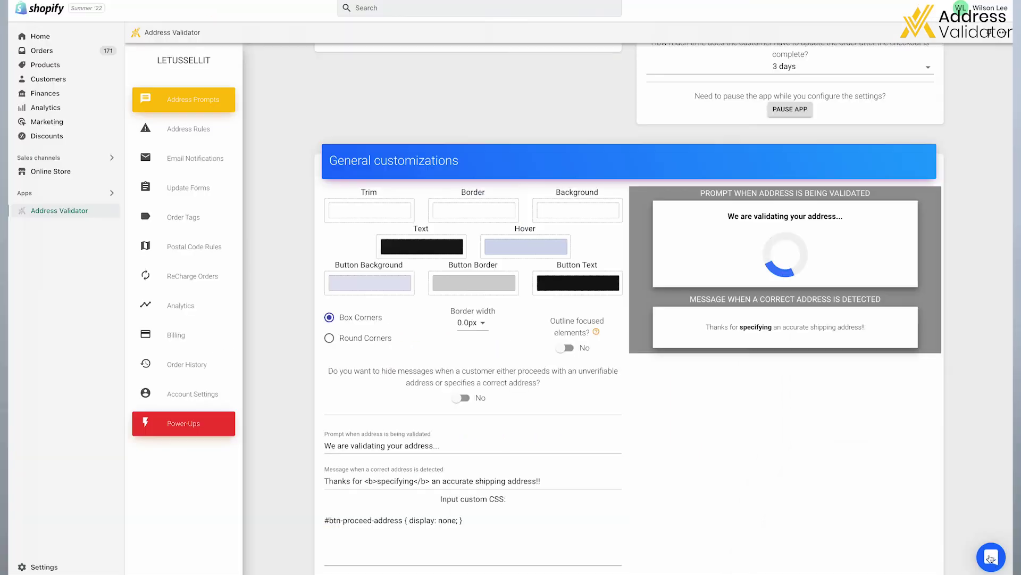
# Open the support messenger from the chat bubble on the Address Prompts page
pyautogui.click(996, 557)
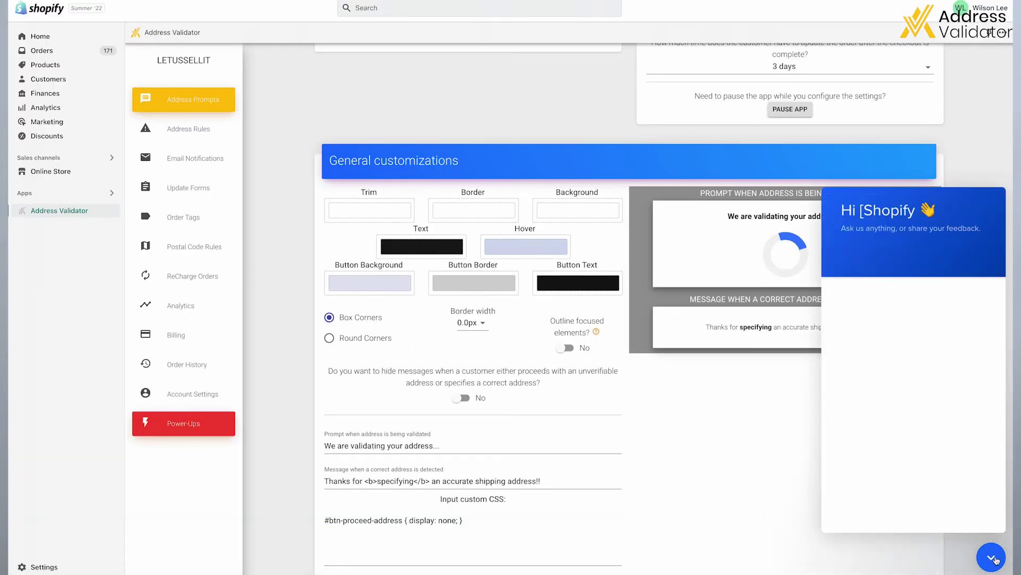